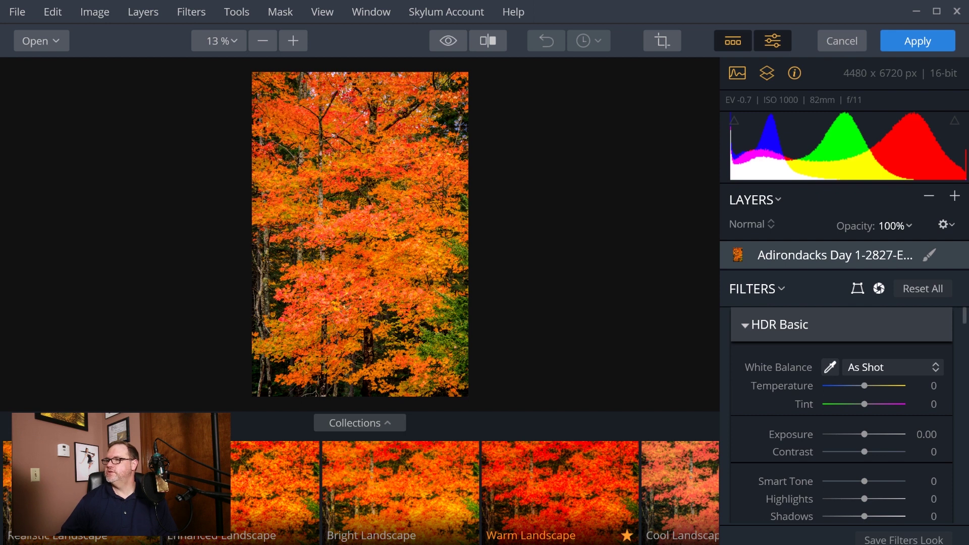
- Compare the autumn tree photo with its unedited version, and hide and restore the strip of looks
{"action": "left_click", "coordinate": [448, 41]}
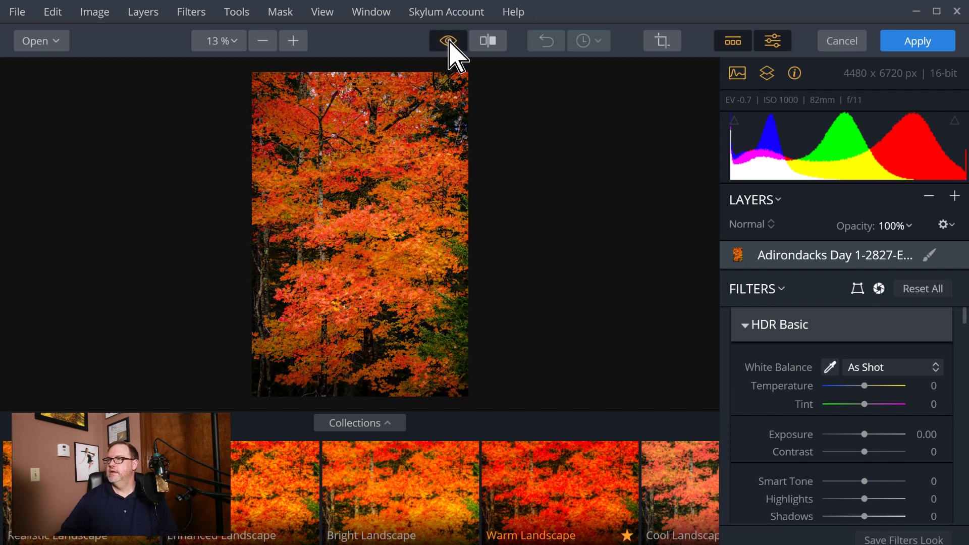
{"action": "left_click", "coordinate": [448, 41]}
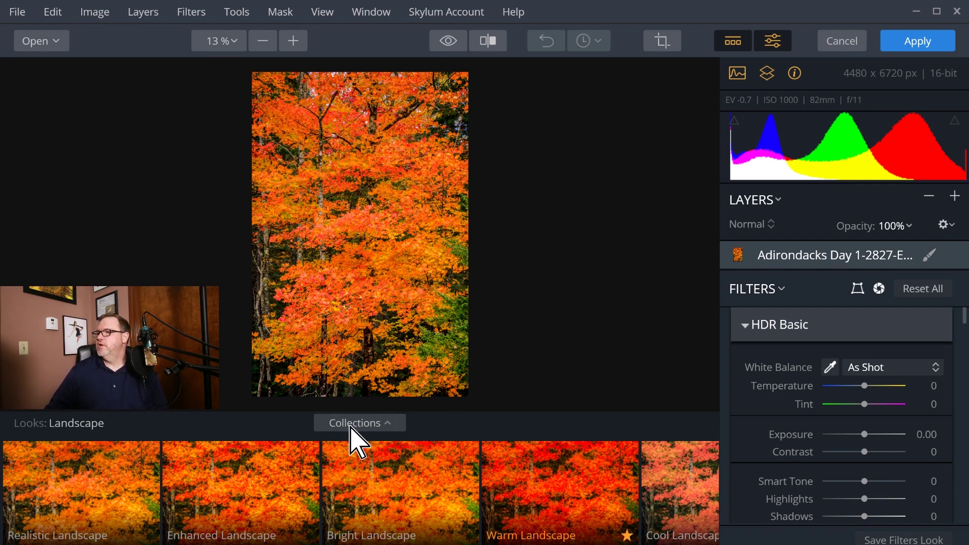
{"action": "left_click", "coordinate": [733, 42]}
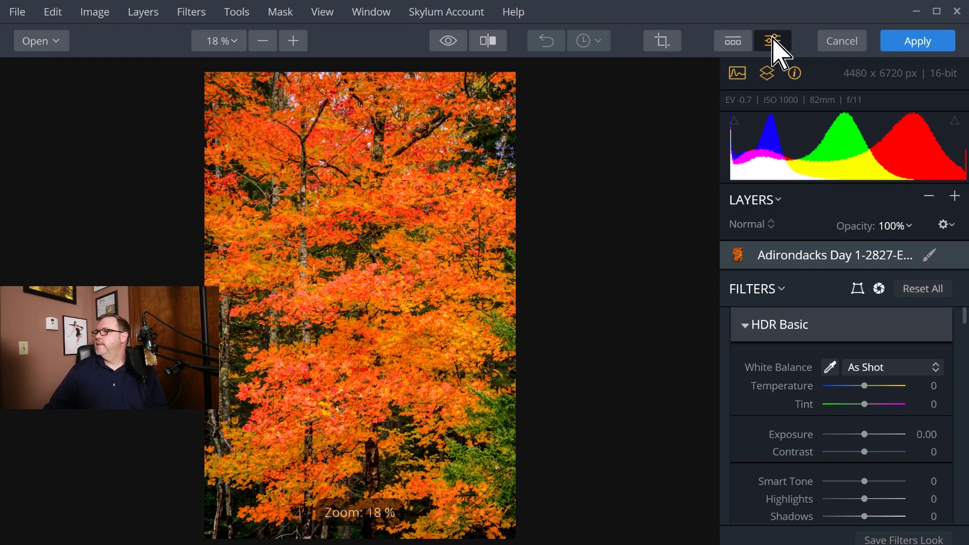
{"action": "left_click", "coordinate": [727, 47]}
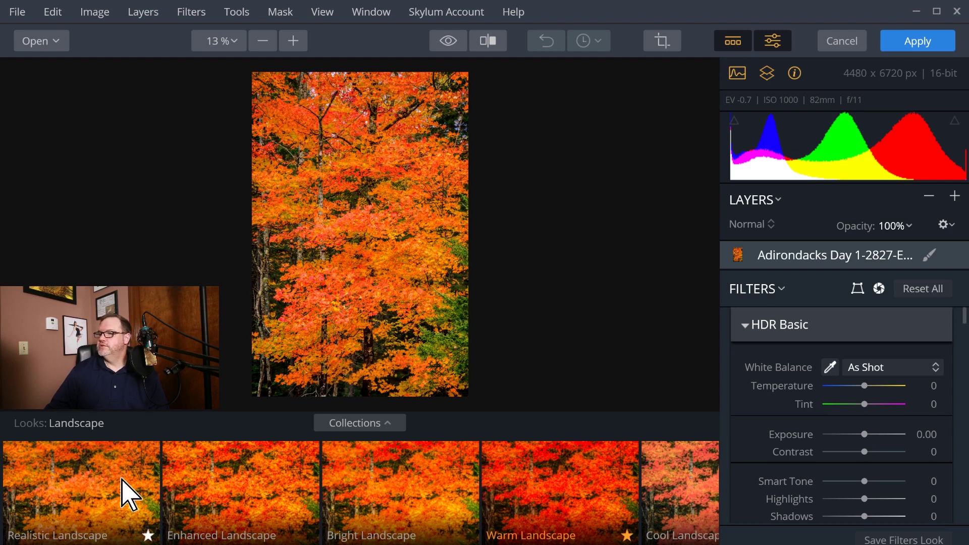
- Switch the looks to the Essential collection and browse through its presets
{"action": "left_click", "coordinate": [384, 427]}
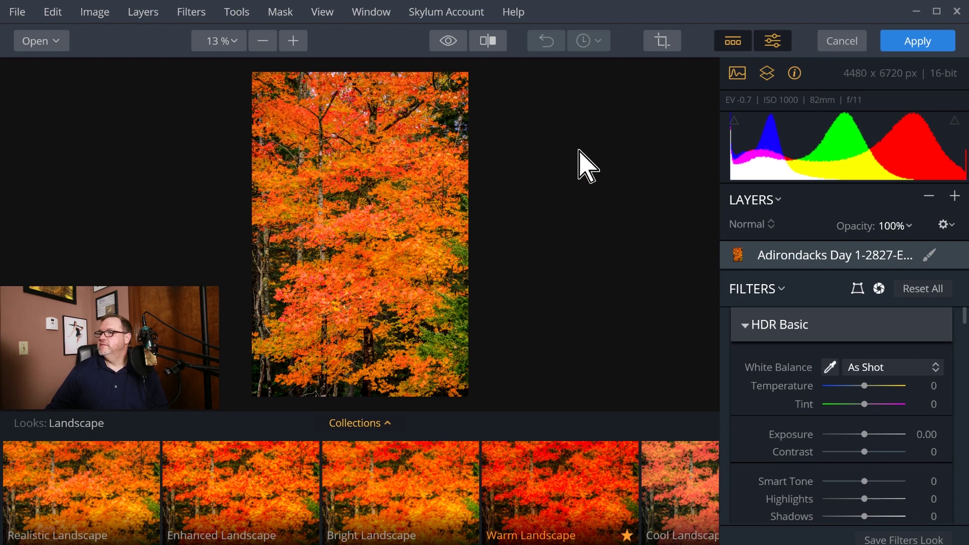
{"action": "left_click", "coordinate": [102, 161]}
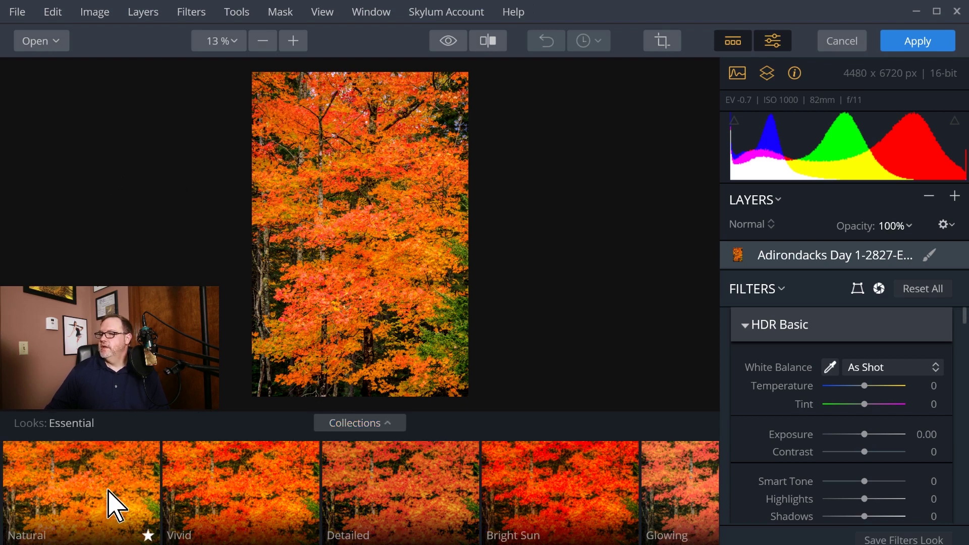
{"action": "scroll", "coordinate": [182, 485], "scroll_direction": "down", "scroll_amount": 2}
{"action": "scroll", "coordinate": [187, 497], "scroll_direction": "down", "scroll_amount": 4}
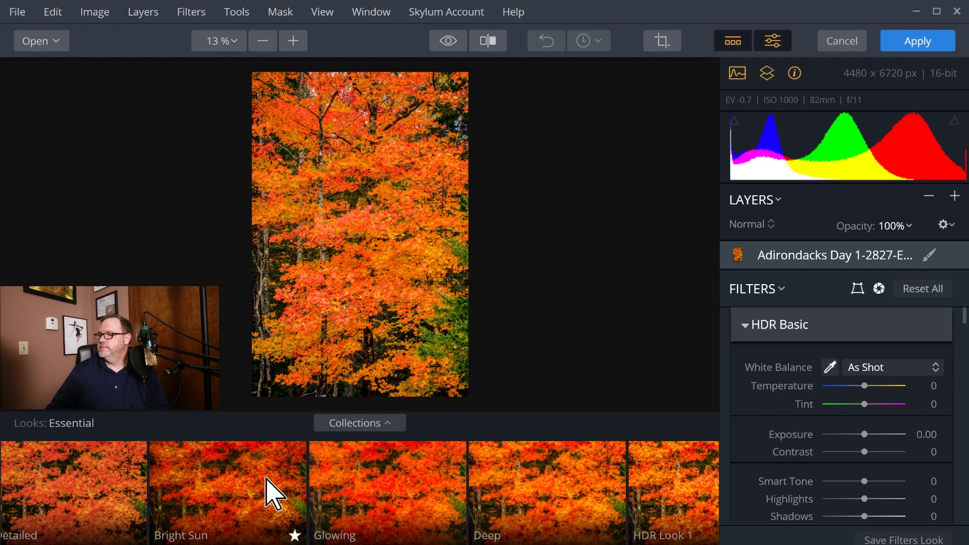
{"action": "scroll", "coordinate": [287, 484], "scroll_direction": "down", "scroll_amount": 10}
{"action": "scroll", "coordinate": [312, 485], "scroll_direction": "down", "scroll_amount": 6}
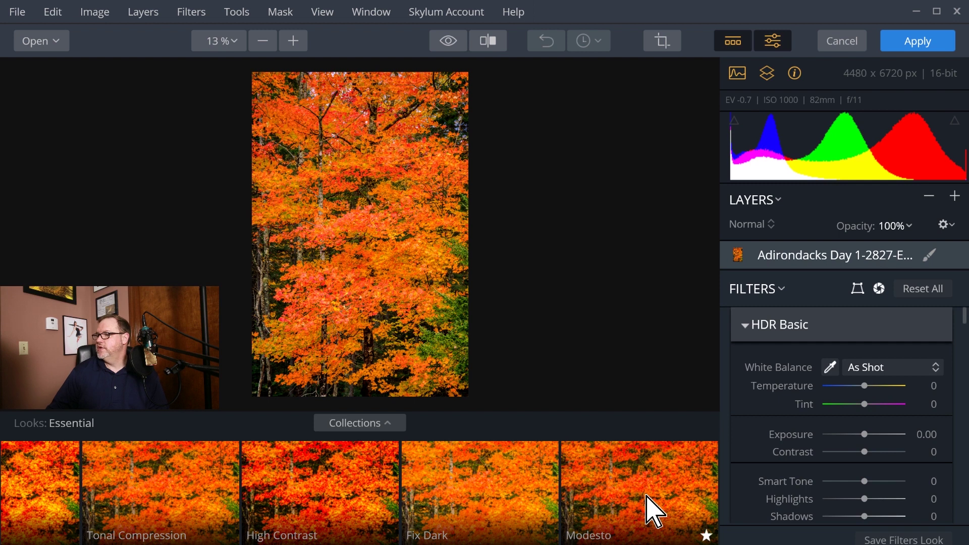
- Try out the Modesto look, and apply the Vivid look at an amount of 56
{"action": "left_click", "coordinate": [651, 510]}
{"action": "scroll", "coordinate": [404, 512], "scroll_direction": "up", "scroll_amount": 15}
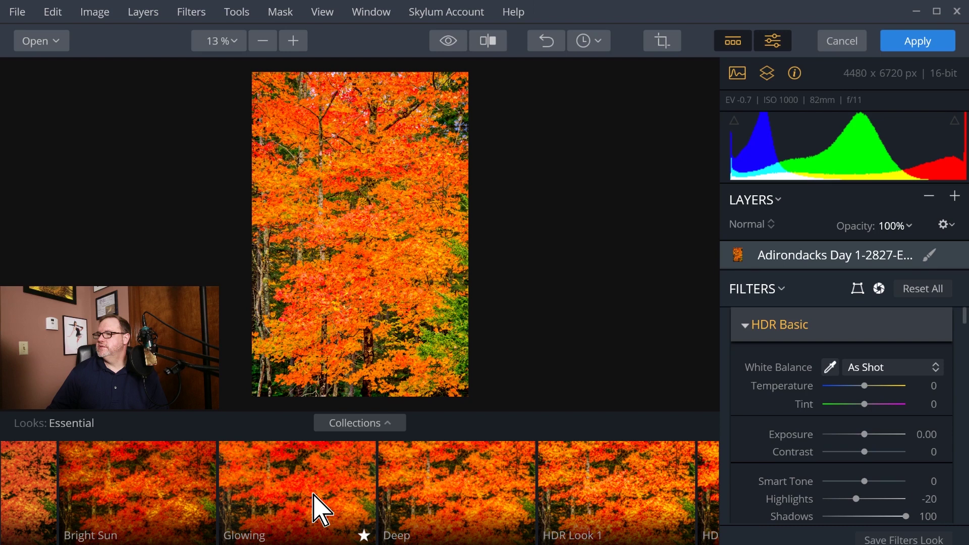
{"action": "left_click", "coordinate": [313, 495]}
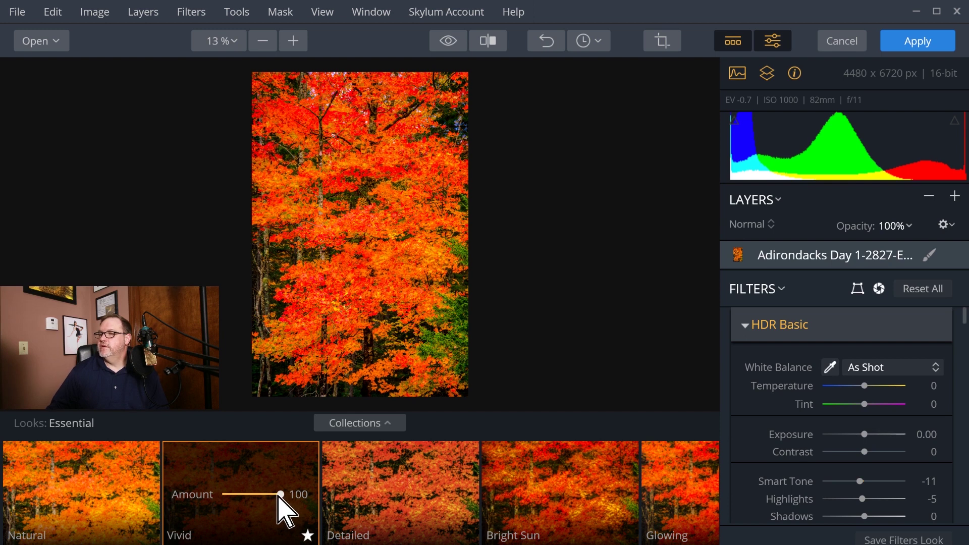
{"action": "left_click_drag", "start_coordinate": [282, 495], "coordinate": [257, 495]}
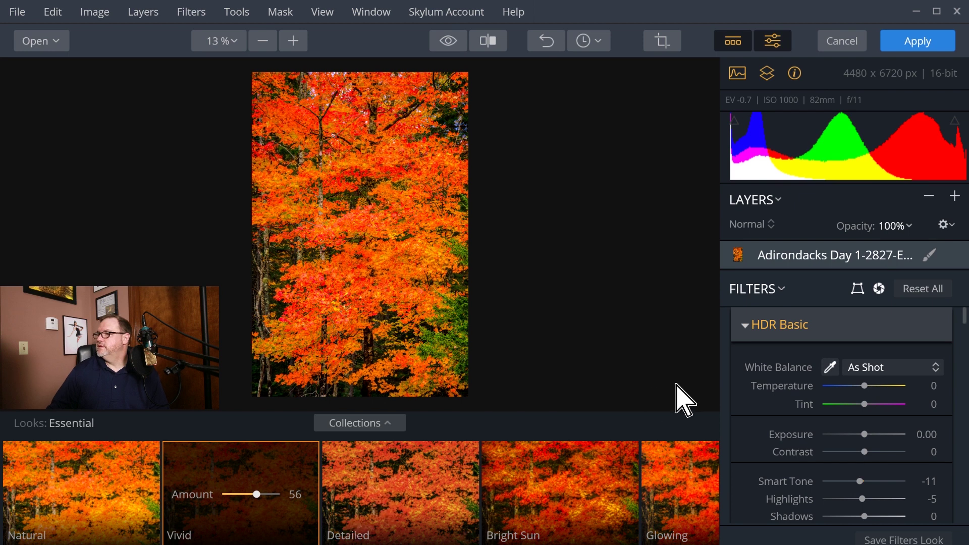
- In the HDR Basic filter, set Highlights to -38 and Whites to -16
{"action": "scroll", "coordinate": [817, 374], "scroll_direction": "down", "scroll_amount": 2}
{"action": "scroll", "coordinate": [916, 457], "scroll_direction": "down", "scroll_amount": 3}
{"action": "scroll", "coordinate": [915, 457], "scroll_direction": "up", "scroll_amount": 1}
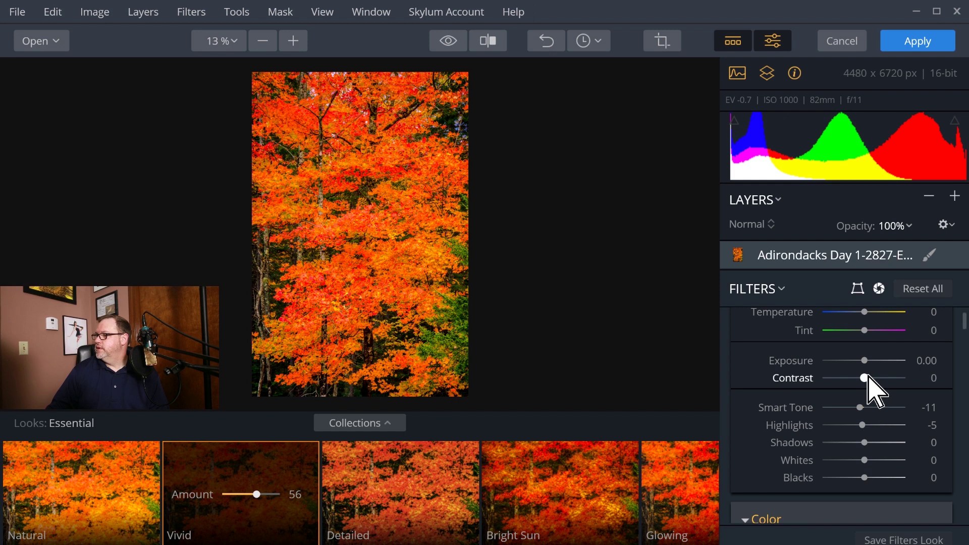
{"action": "left_click_drag", "start_coordinate": [861, 425], "coordinate": [848, 425]}
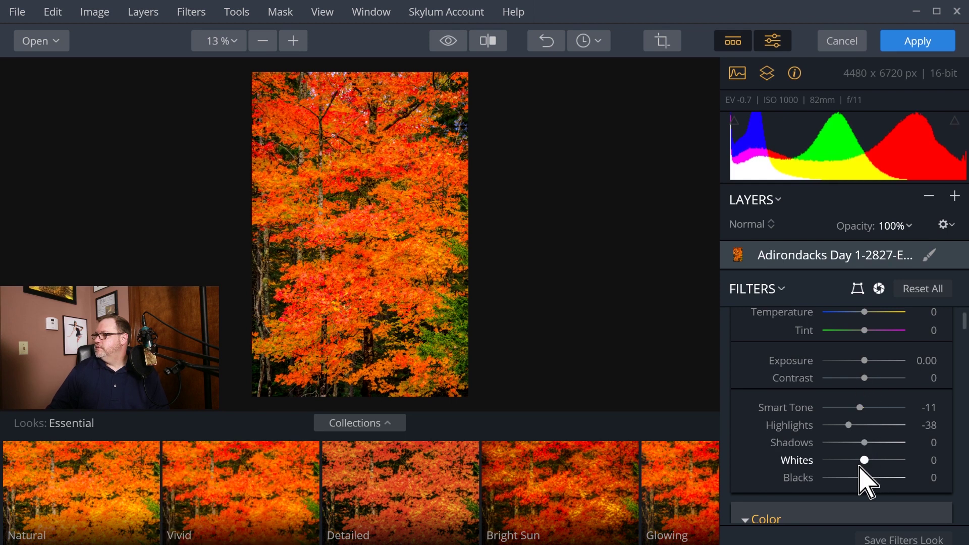
{"action": "left_click_drag", "start_coordinate": [865, 460], "coordinate": [858, 460]}
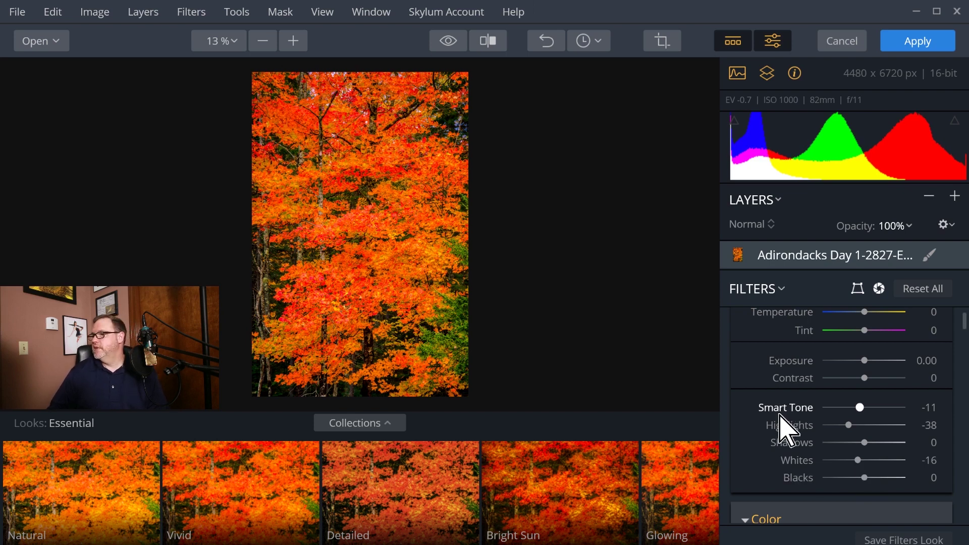
- Compare the edited photo with the original using the quick preview and the split before/after view
{"action": "left_click", "coordinate": [447, 43]}
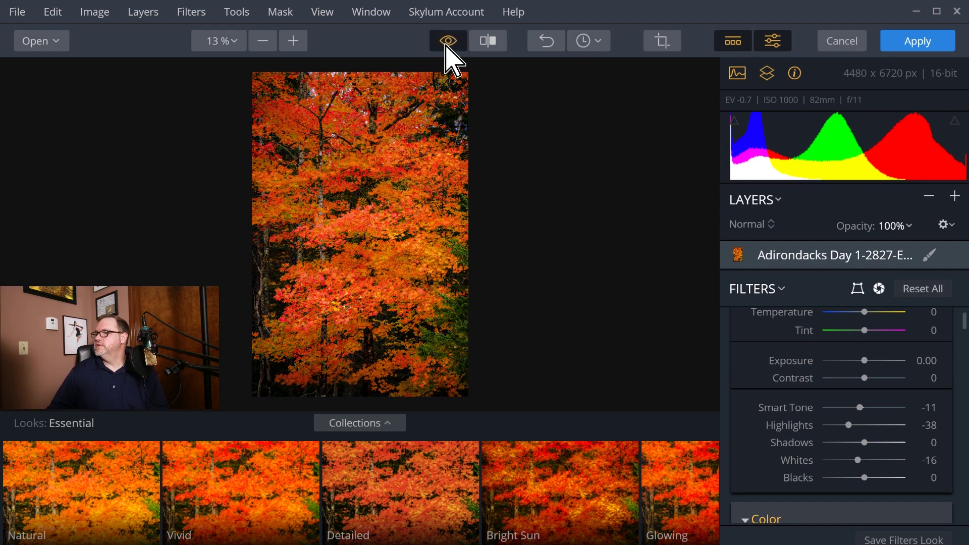
{"action": "left_click", "coordinate": [446, 44]}
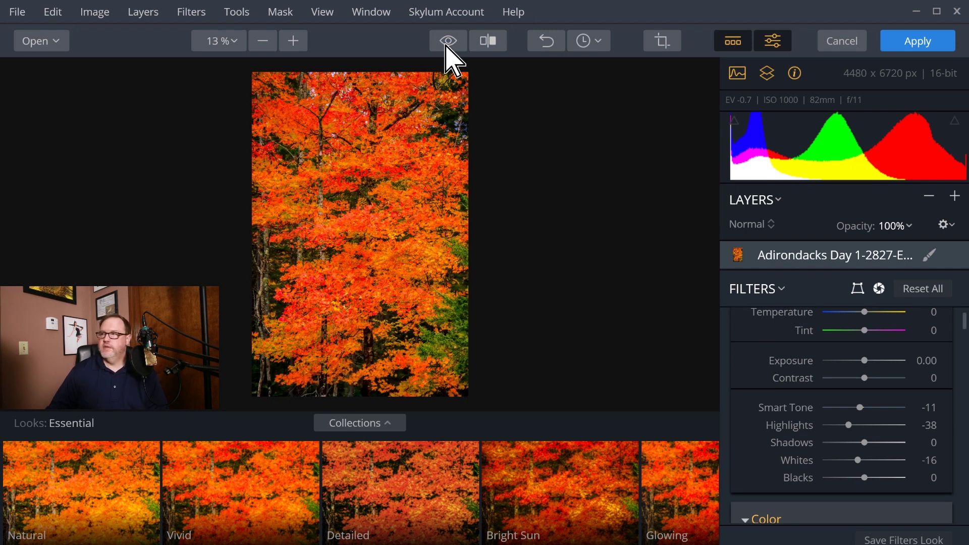
{"action": "left_click", "coordinate": [488, 42]}
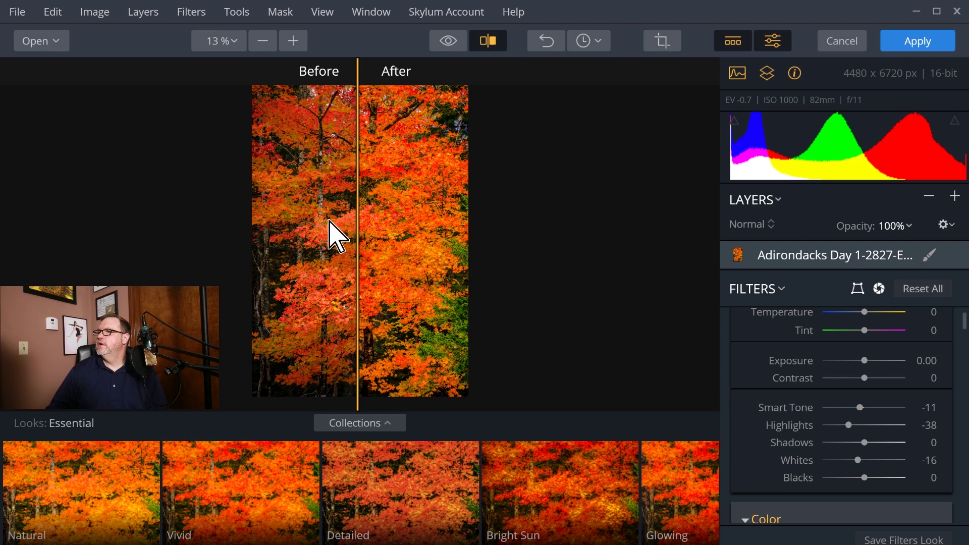
{"action": "mouse_move", "coordinate": [350, 223]}
{"action": "left_mouse_down"}
{"action": "mouse_move", "coordinate": [266, 221]}
{"action": "mouse_move", "coordinate": [407, 232]}
{"action": "mouse_move", "coordinate": [484, 225]}
{"action": "mouse_move", "coordinate": [424, 232]}
{"action": "mouse_move", "coordinate": [299, 219]}
{"action": "mouse_move", "coordinate": [469, 238]}
{"action": "mouse_move", "coordinate": [357, 241]}
{"action": "left_mouse_up"}
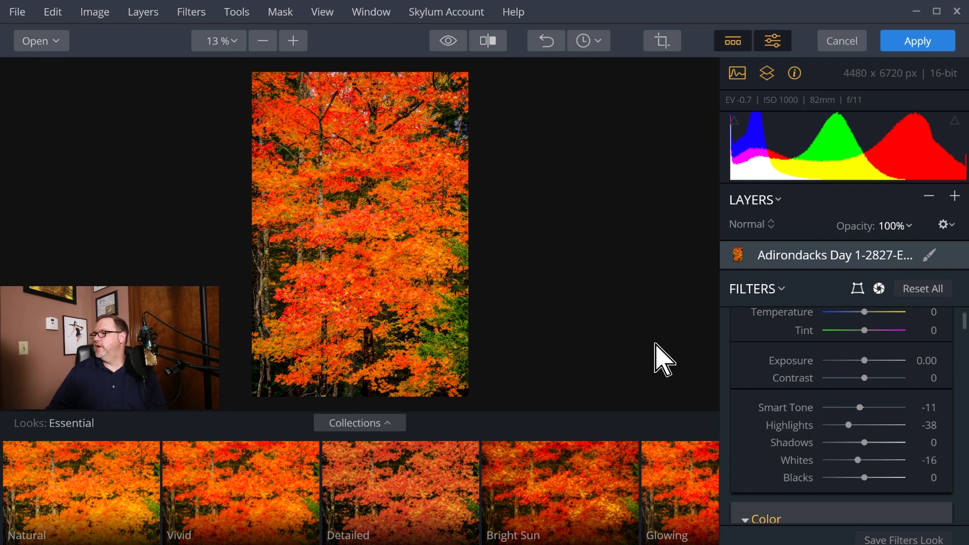
- Set LUT Mapping to Glorious with an amount of 38 and compare the result with the original photo
{"action": "scroll", "coordinate": [748, 367], "scroll_direction": "down", "scroll_amount": 1}
{"action": "scroll", "coordinate": [745, 393], "scroll_direction": "down", "scroll_amount": 5}
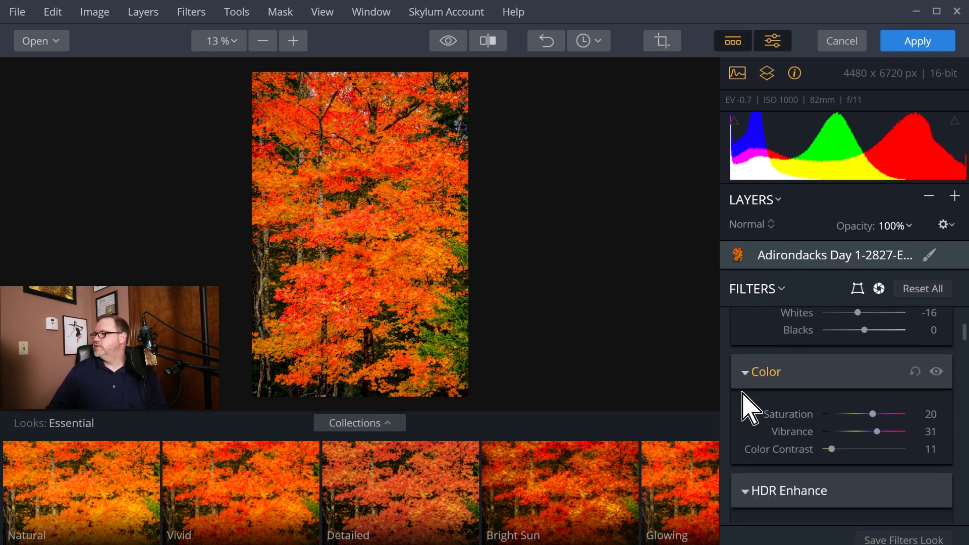
{"action": "scroll", "coordinate": [748, 403], "scroll_direction": "down", "scroll_amount": 3}
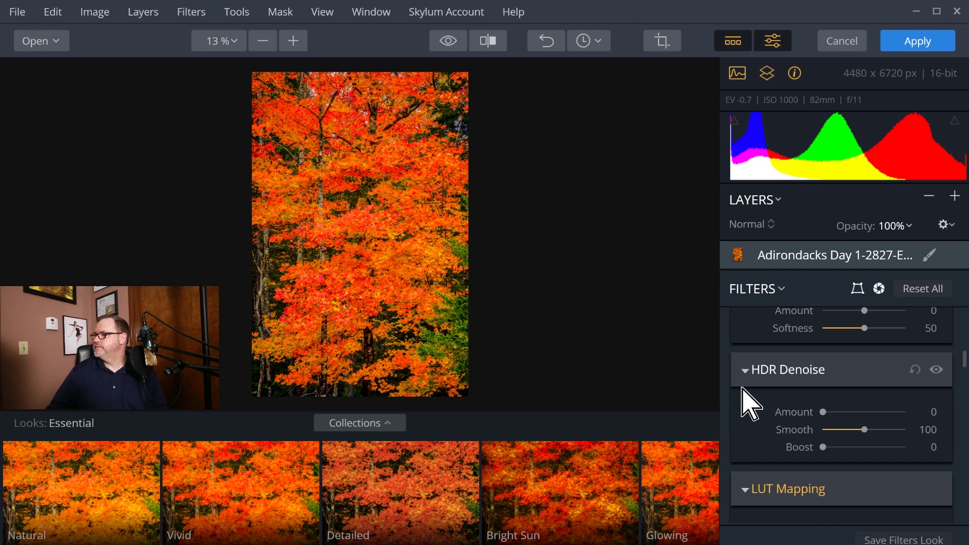
{"action": "scroll", "coordinate": [742, 388], "scroll_direction": "down", "scroll_amount": 4}
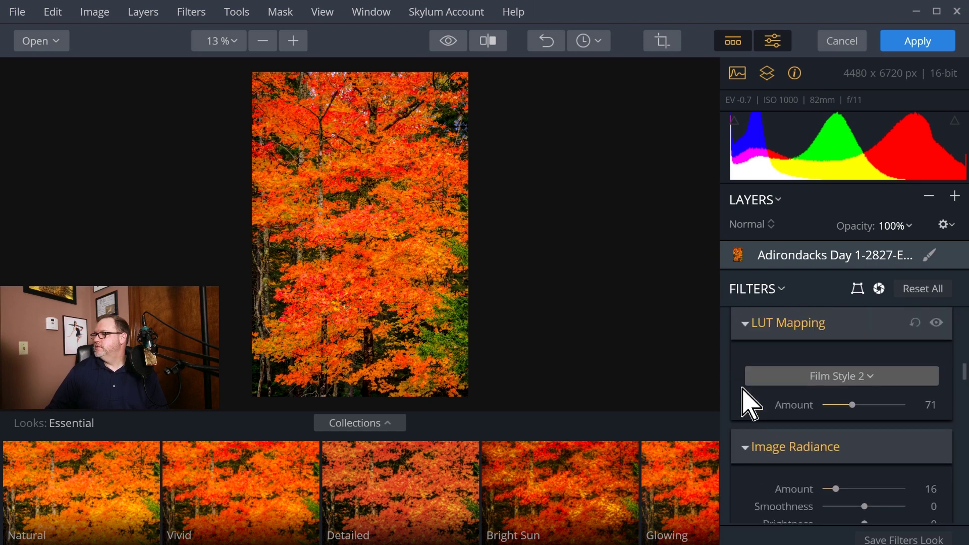
{"action": "scroll", "coordinate": [750, 386], "scroll_direction": "up", "scroll_amount": 1}
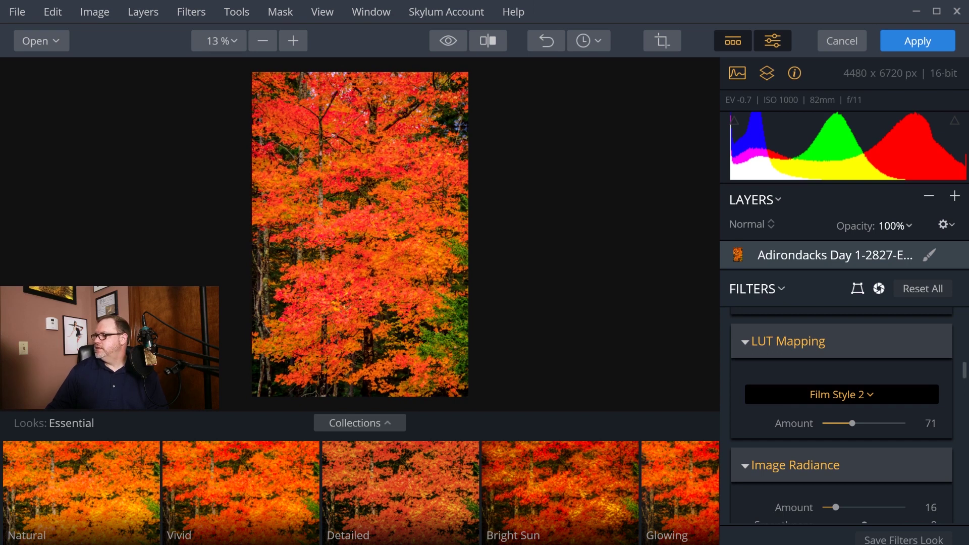
{"action": "left_click", "coordinate": [842, 395]}
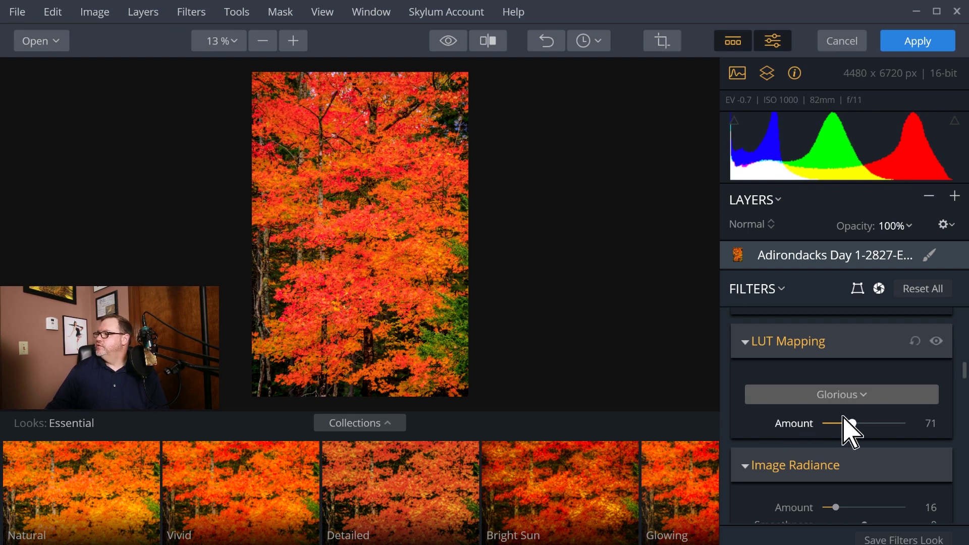
{"action": "left_click_drag", "start_coordinate": [851, 420], "coordinate": [837, 421]}
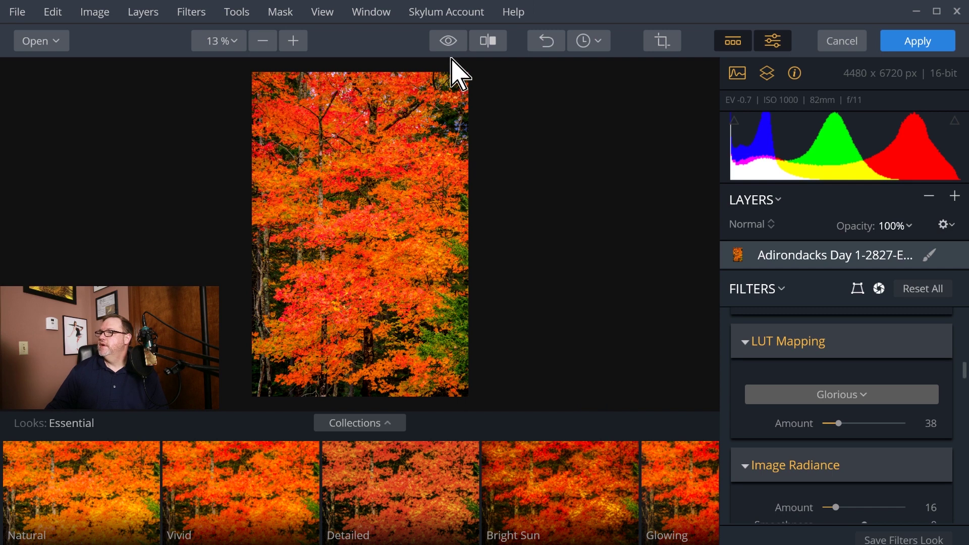
{"action": "left_click", "coordinate": [445, 42]}
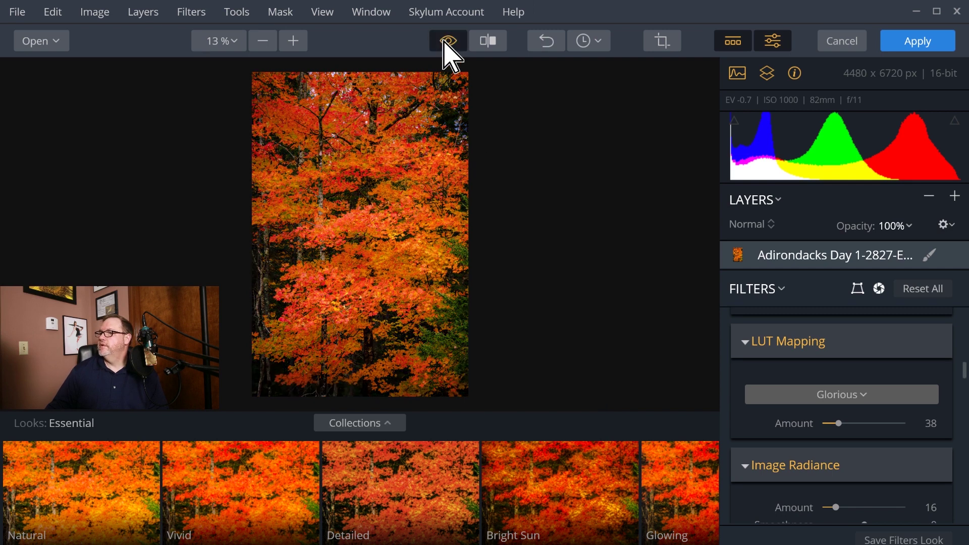
{"action": "left_click", "coordinate": [443, 44]}
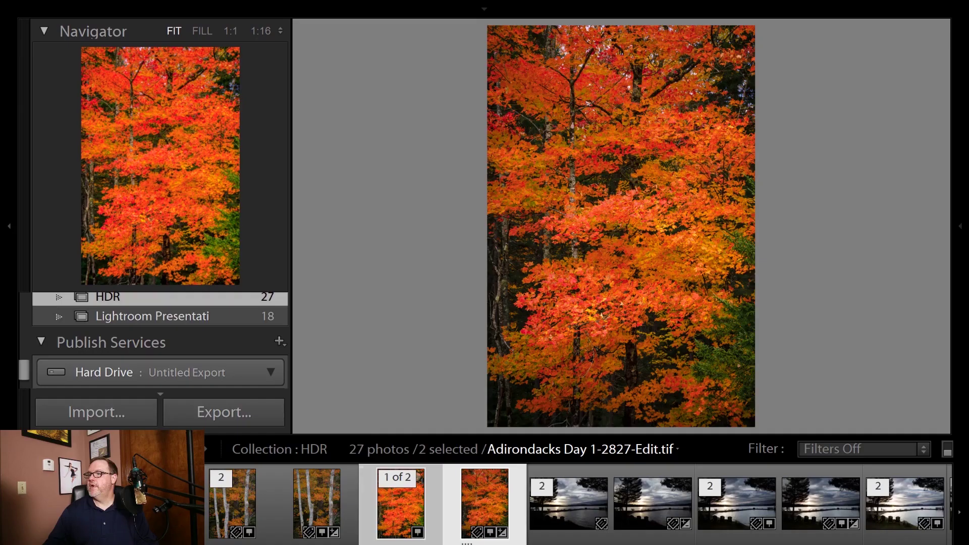
- In Lightroom, compare Adirondacks Day 1-2827.dng with its edited TIFF and inspect the TIFF's leaves and branches at 1:1
{"action": "left_click", "coordinate": [483, 514]}
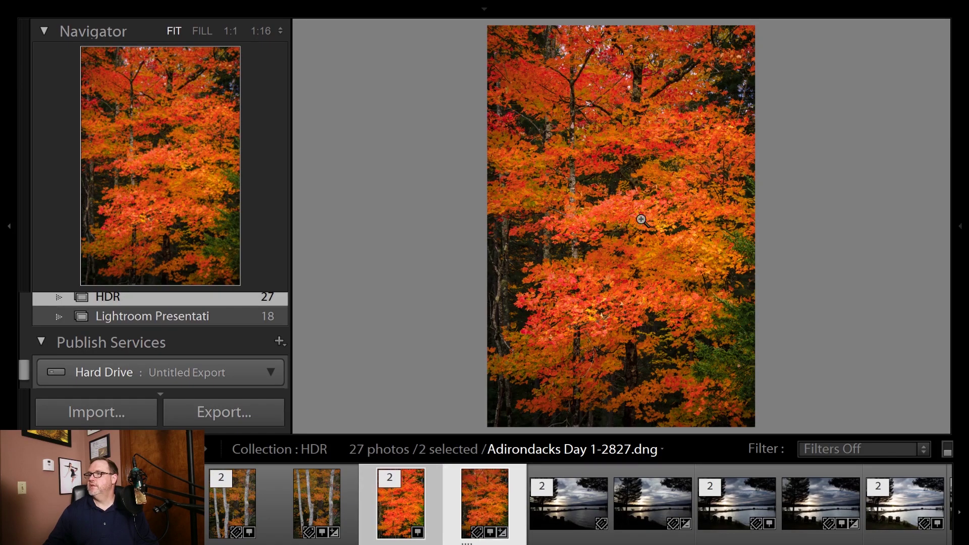
{"action": "left_click", "coordinate": [403, 505]}
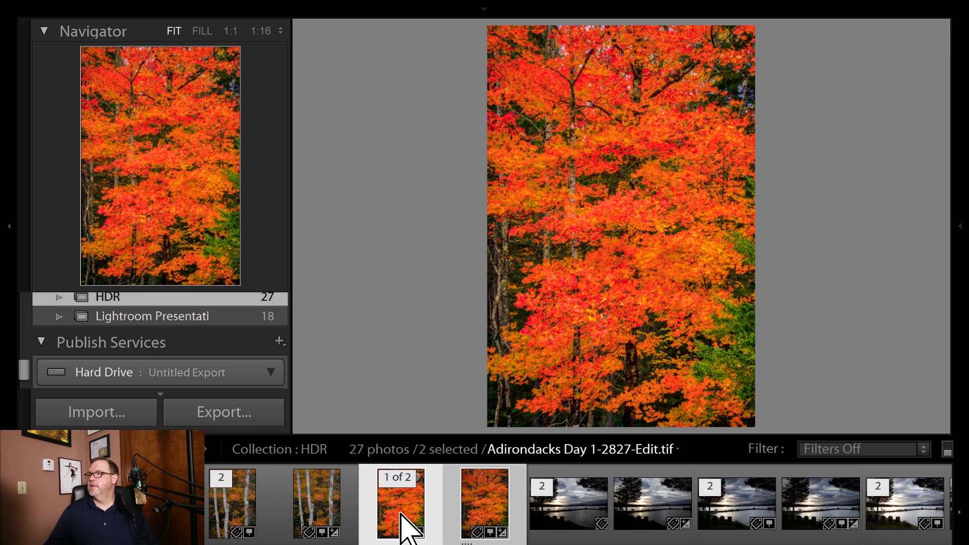
{"action": "left_click", "coordinate": [597, 279]}
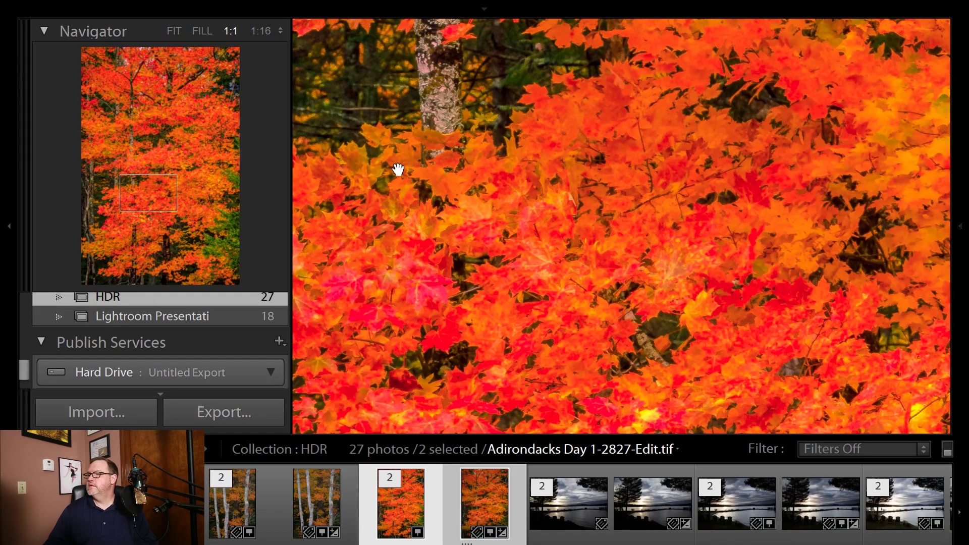
{"action": "left_click_drag", "start_coordinate": [398, 170], "coordinate": [482, 315]}
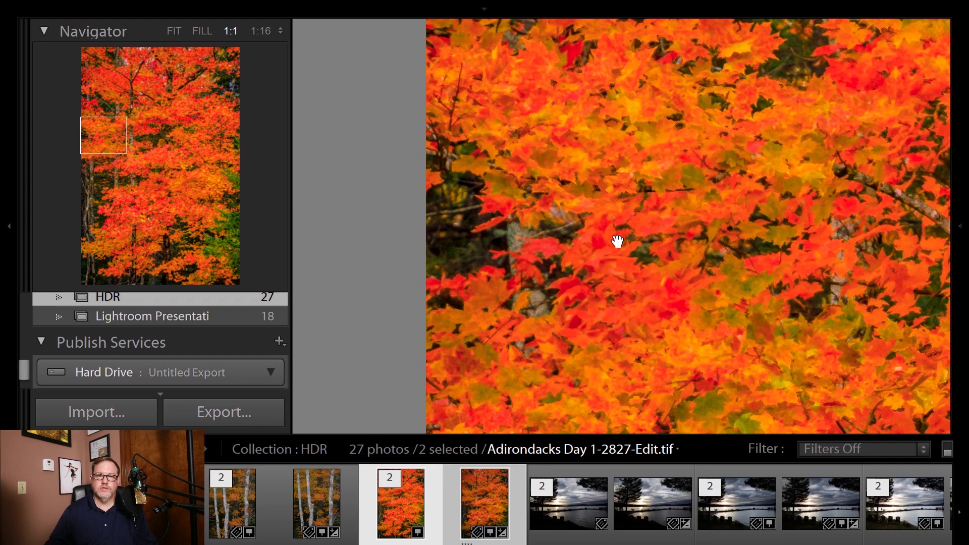
{"action": "left_click_drag", "start_coordinate": [761, 192], "coordinate": [454, 288]}
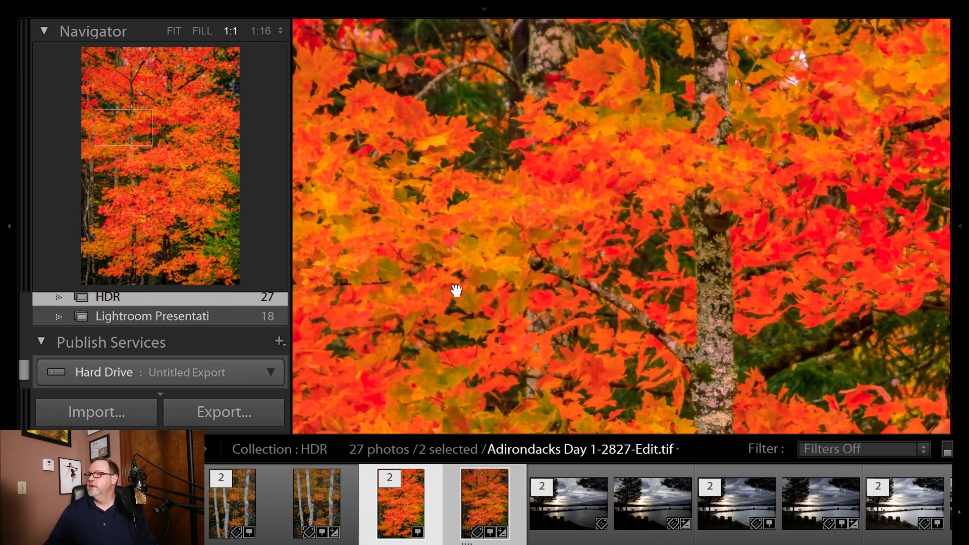
{"action": "left_click_drag", "start_coordinate": [634, 283], "coordinate": [480, 253]}
{"action": "left_click_drag", "start_coordinate": [638, 265], "coordinate": [438, 220]}
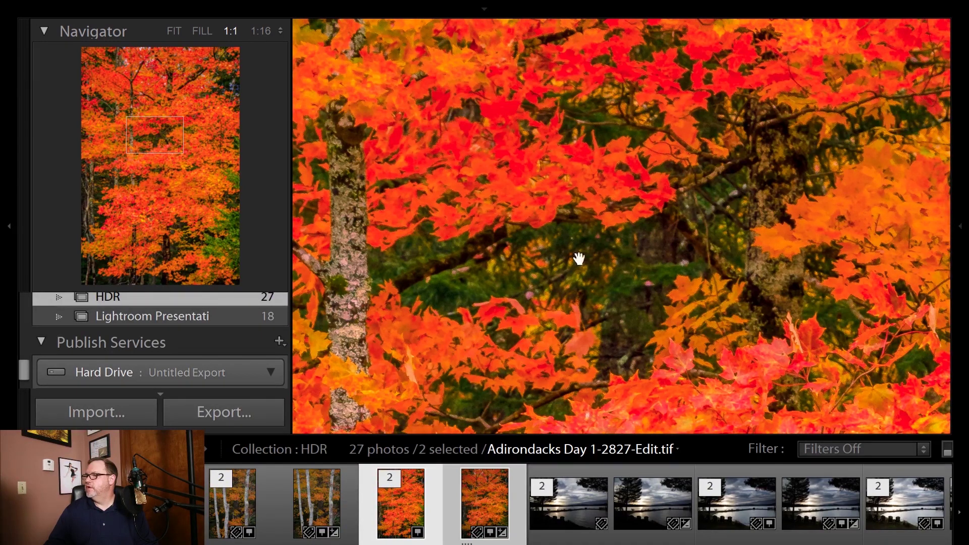
{"action": "left_click", "coordinate": [697, 281]}
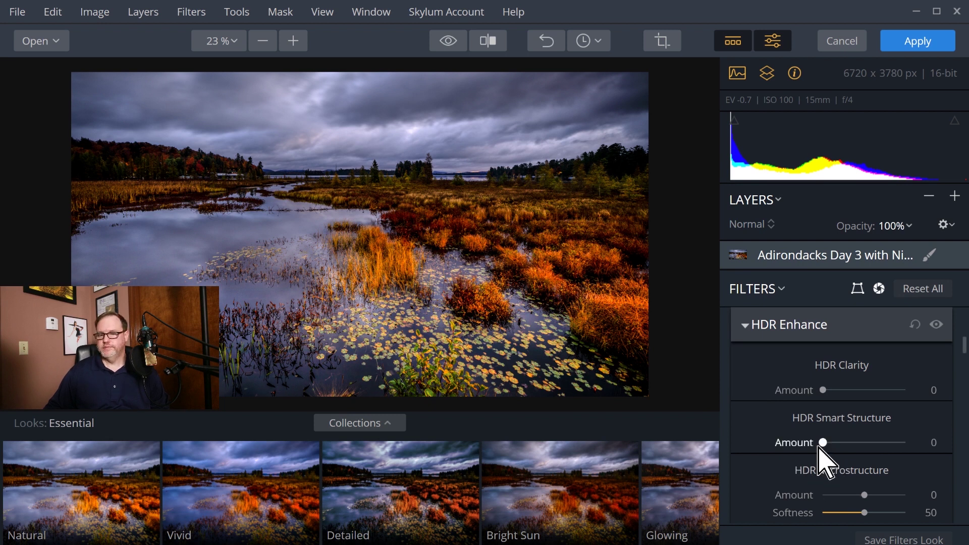
- Back in Aurora HDR, set the HDR Smart Structure amount to 39 for the marsh landscape photo
{"action": "left_click_drag", "start_coordinate": [826, 445], "coordinate": [834, 445]}
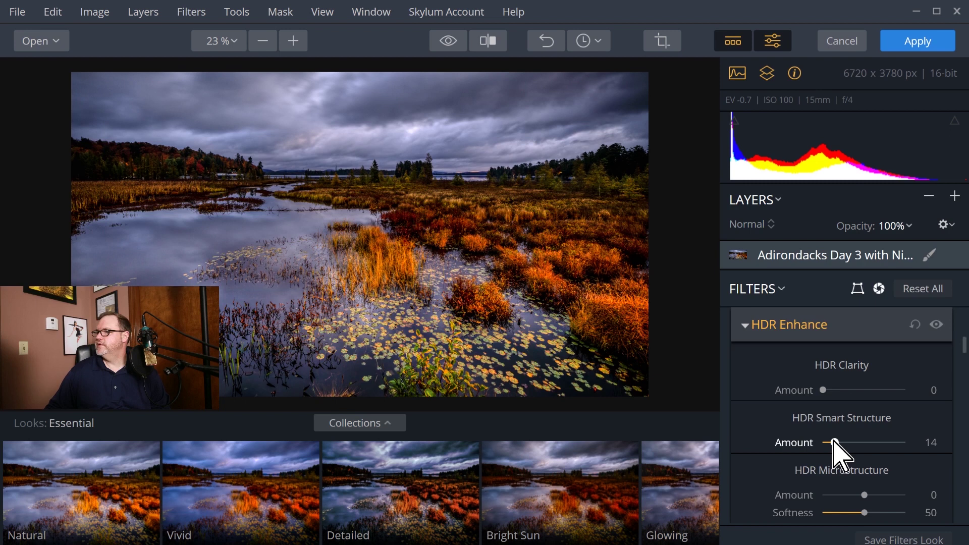
{"action": "left_click_drag", "start_coordinate": [835, 444], "coordinate": [855, 444]}
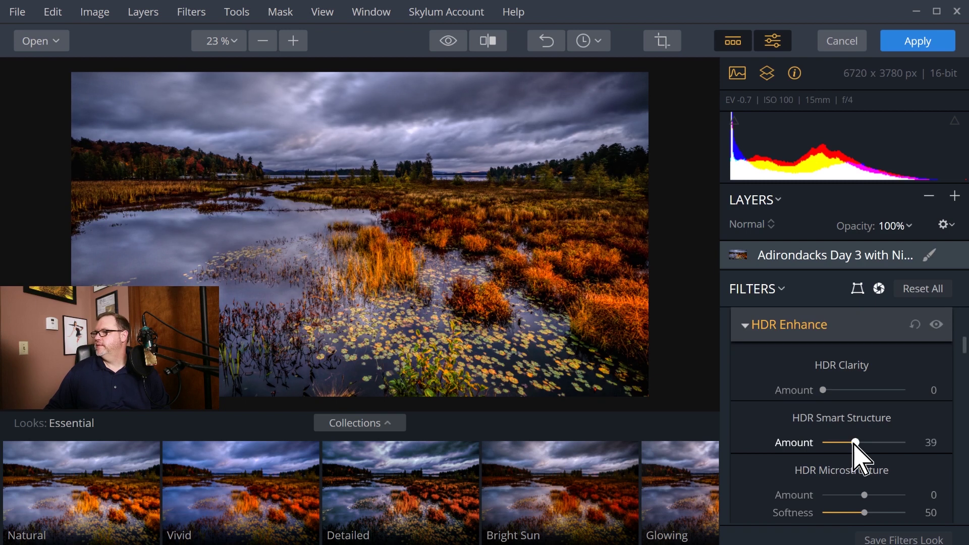
- Try HDR Smart Structure amounts of 75, 93, 100 and 52 on the marsh photo and return the amount to 0
{"action": "left_click_drag", "start_coordinate": [854, 443], "coordinate": [885, 443]}
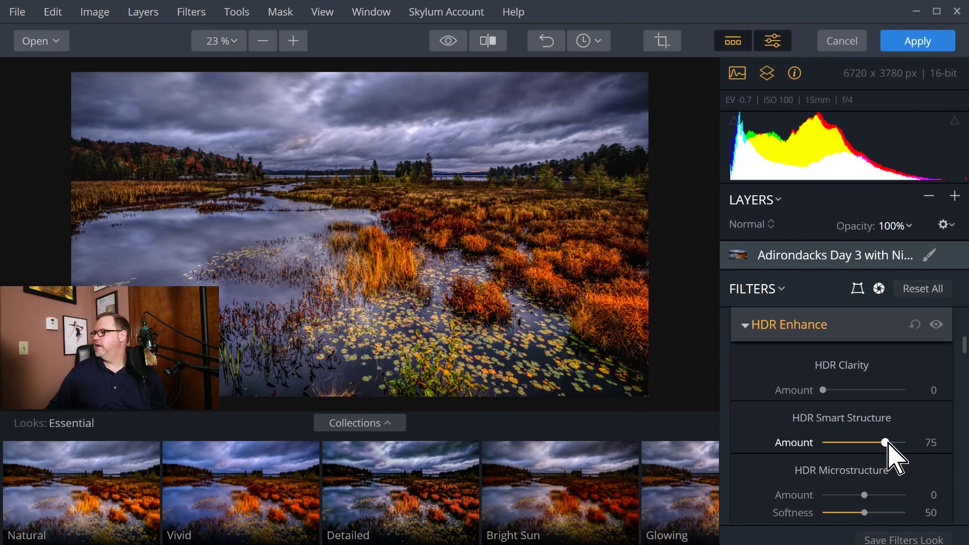
{"action": "left_click_drag", "start_coordinate": [886, 443], "coordinate": [901, 443]}
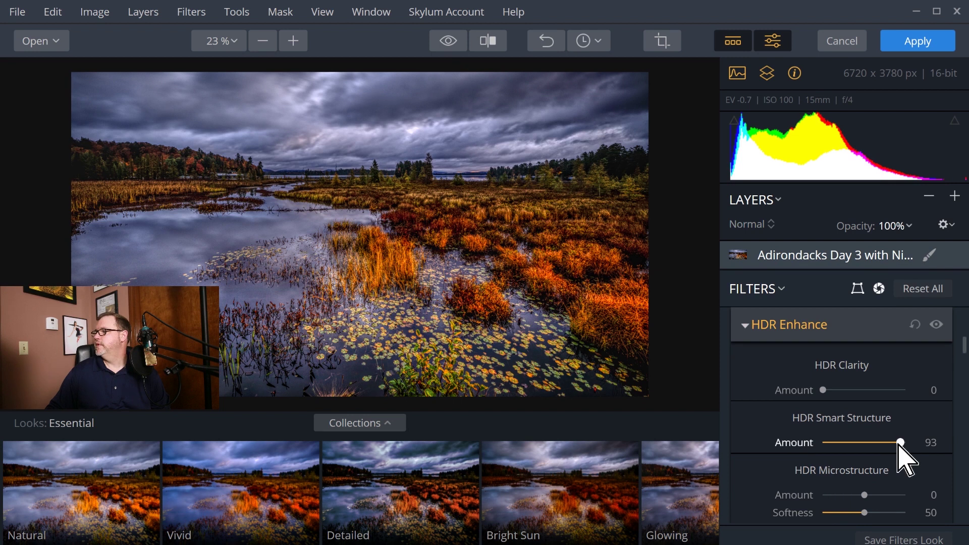
{"action": "left_click_drag", "start_coordinate": [901, 443], "coordinate": [907, 442]}
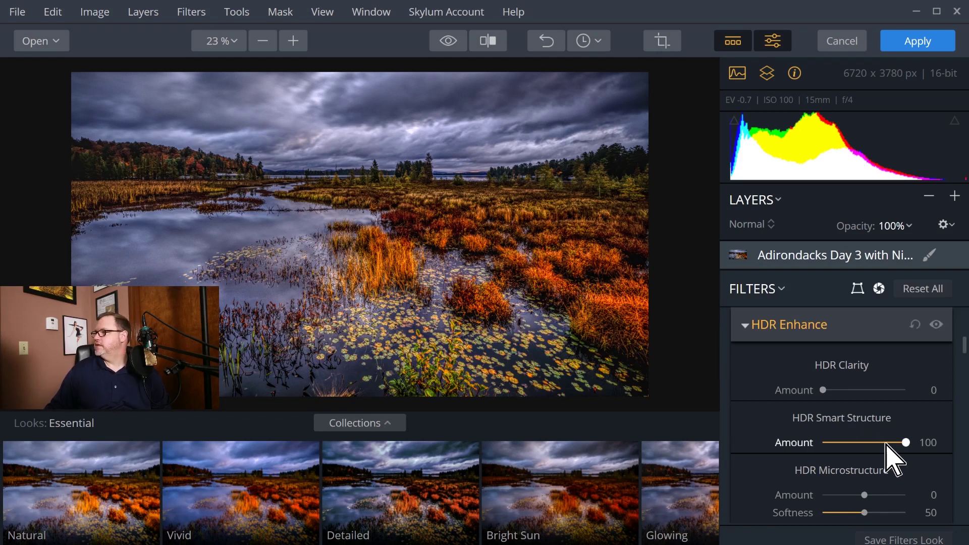
{"action": "left_click_drag", "start_coordinate": [907, 447], "coordinate": [868, 447]}
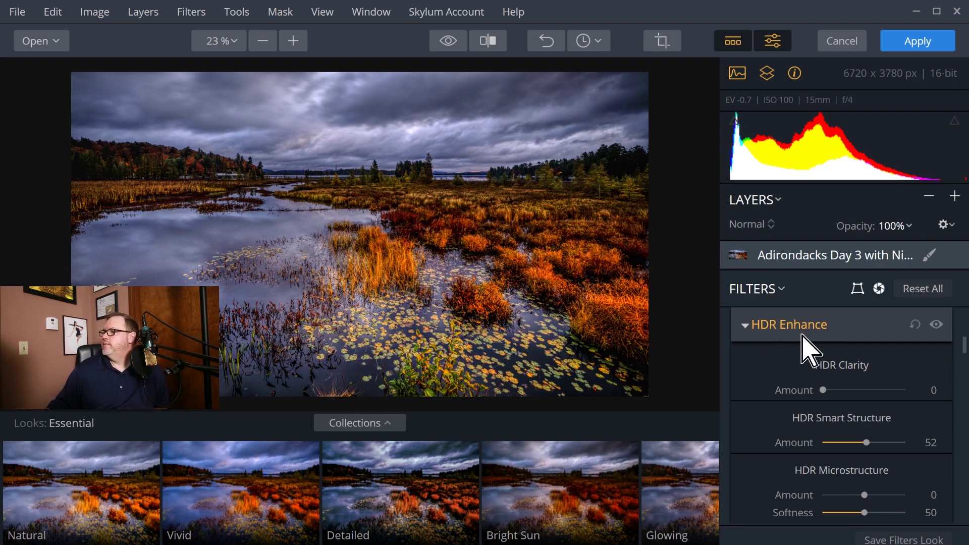
{"action": "left_click_drag", "start_coordinate": [867, 443], "coordinate": [805, 454]}
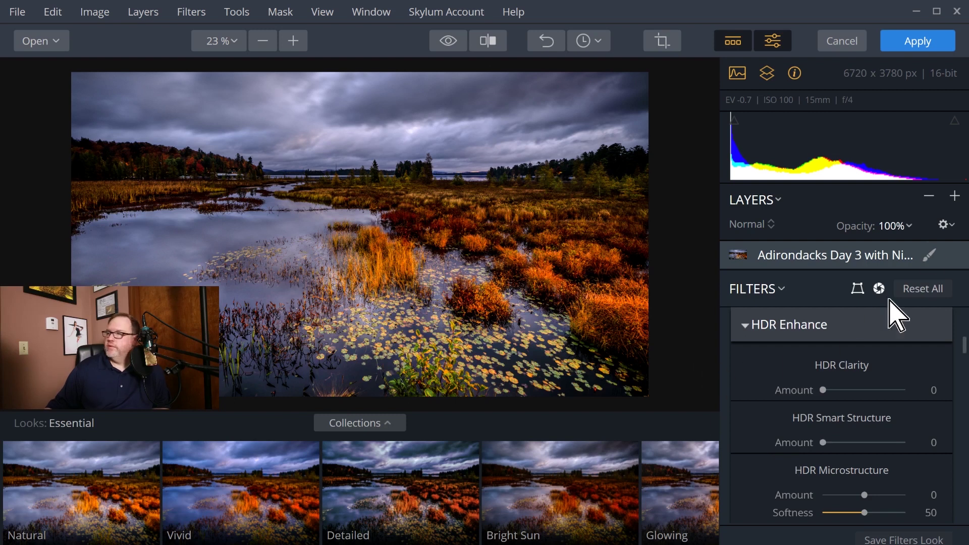
- Add two adjustment layers above the marsh photo, setting HDR Smart Structure to 100 on the upper one and toggling it to compare
{"action": "left_click", "coordinate": [955, 196]}
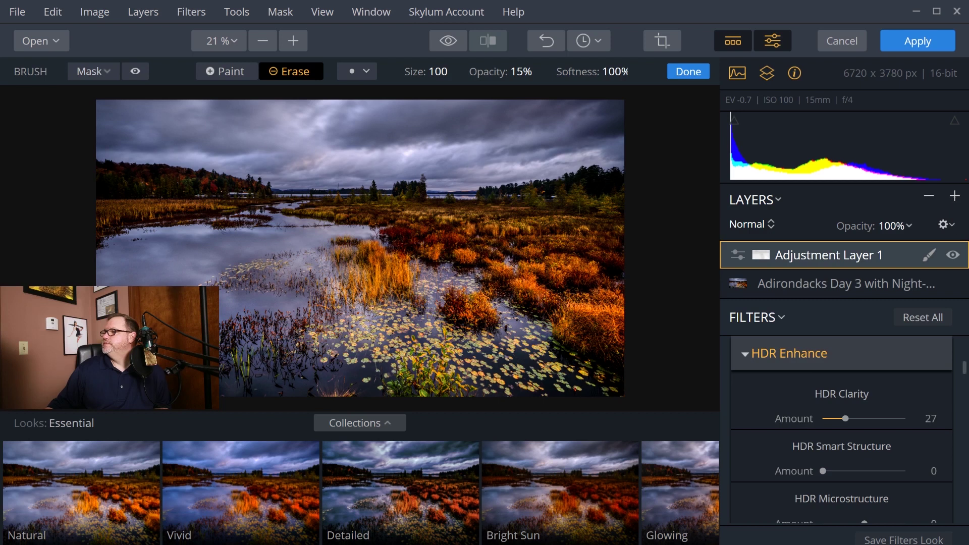
{"action": "left_click", "coordinate": [955, 196]}
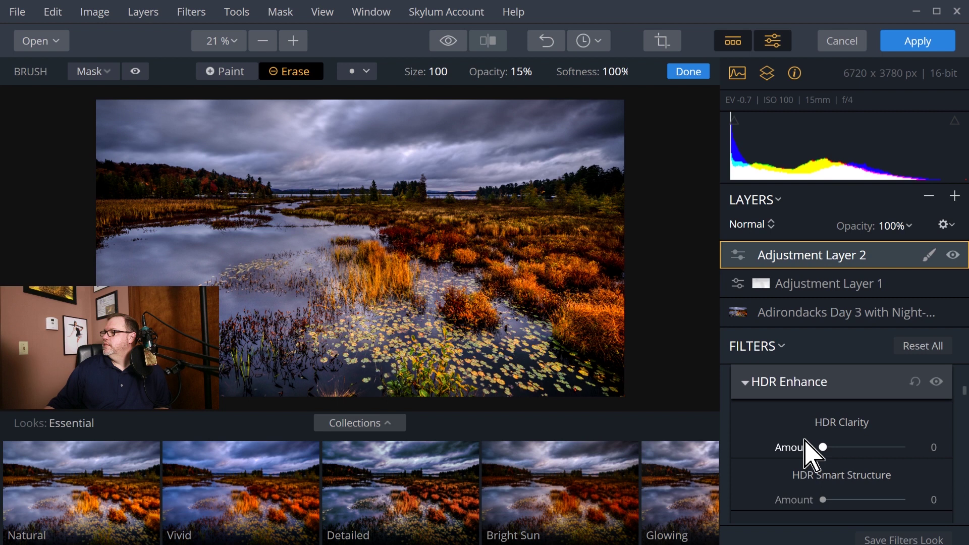
{"action": "scroll", "coordinate": [818, 448], "scroll_direction": "down", "scroll_amount": 1}
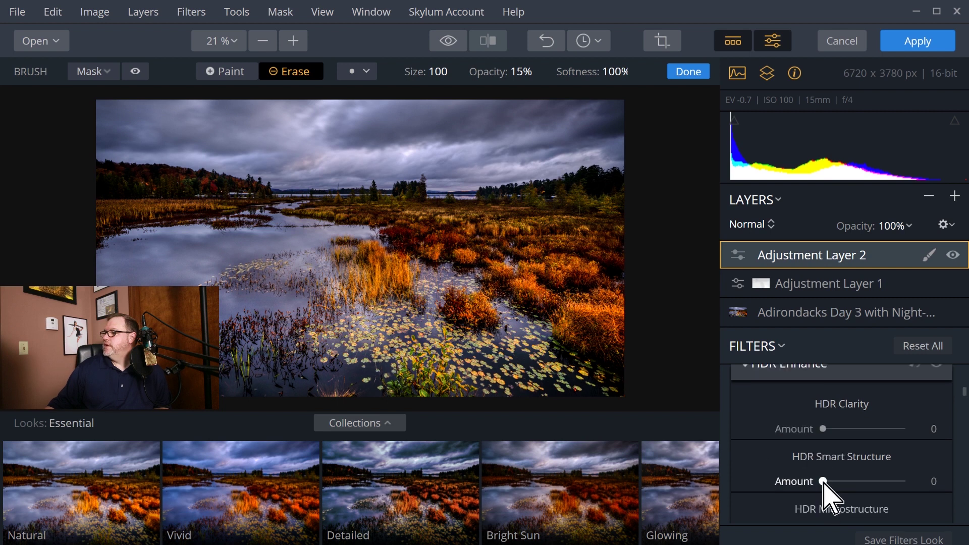
{"action": "left_click_drag", "start_coordinate": [823, 481], "coordinate": [906, 481]}
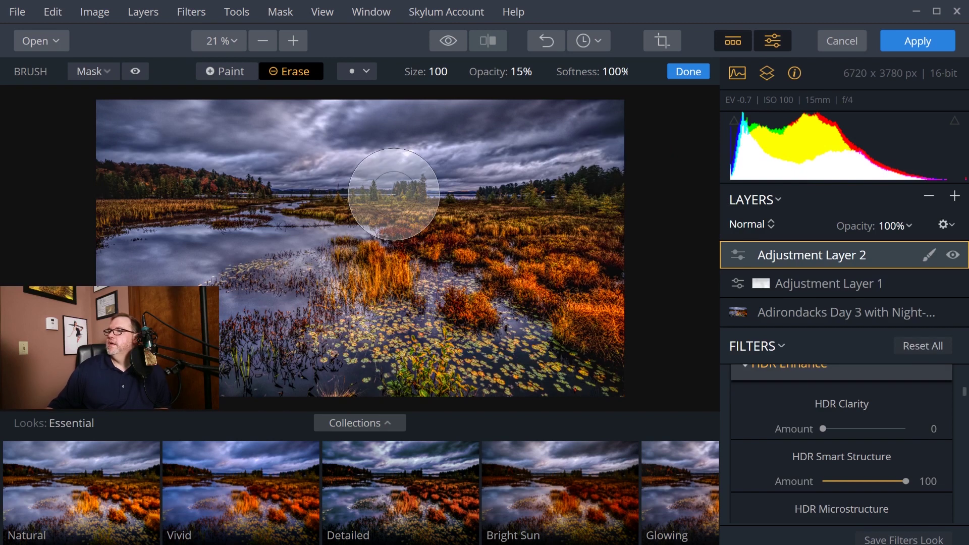
{"action": "left_click", "coordinate": [953, 255]}
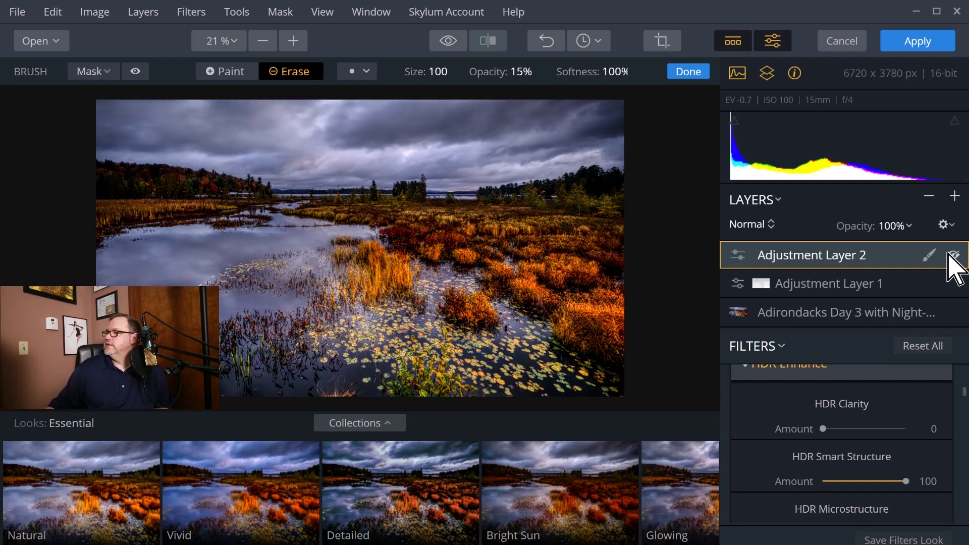
{"action": "left_click", "coordinate": [952, 255]}
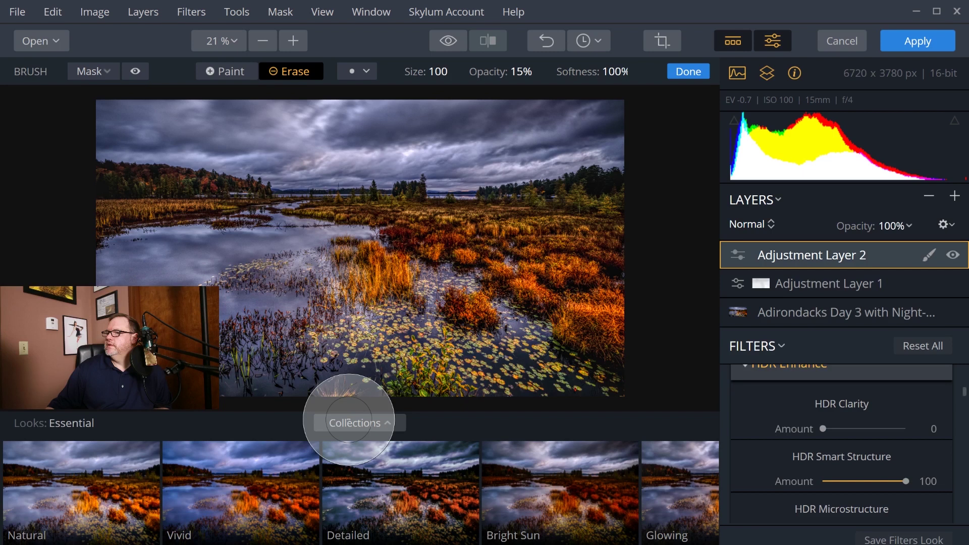
- Erase Adjustment Layer 2's effect over the foreground lily pads at 15% brush opacity, compare before and after, and finish masking
{"action": "left_click", "coordinate": [389, 366]}
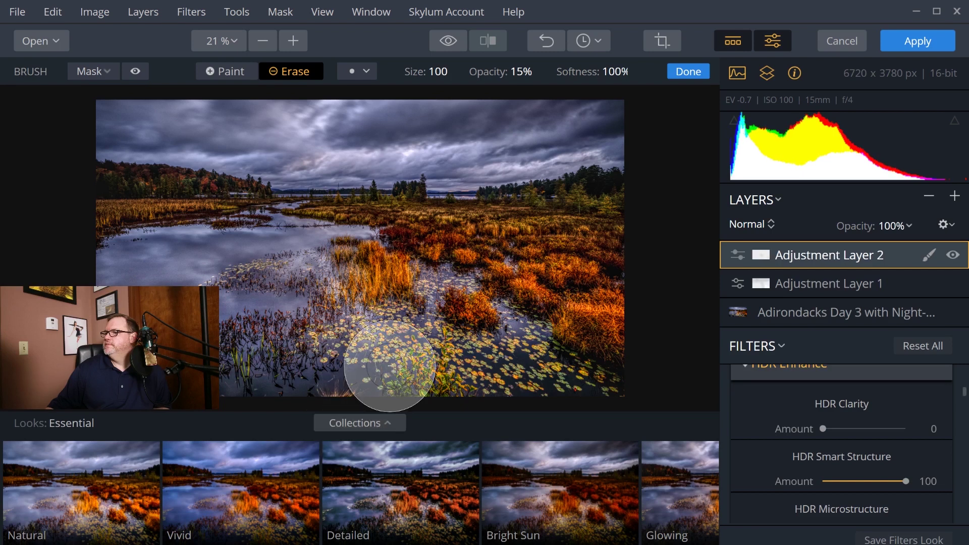
{"action": "left_click_drag", "start_coordinate": [390, 366], "coordinate": [434, 382]}
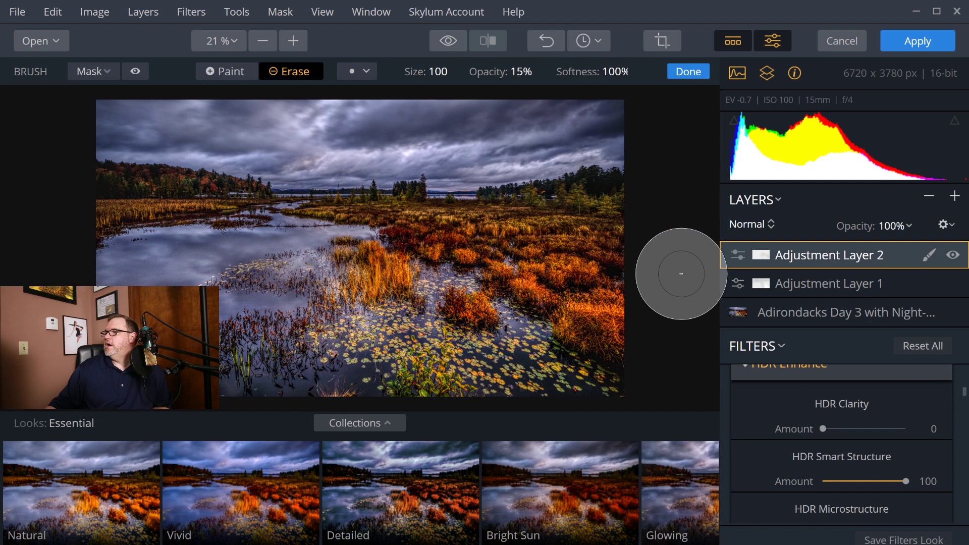
{"action": "left_click", "coordinate": [952, 256]}
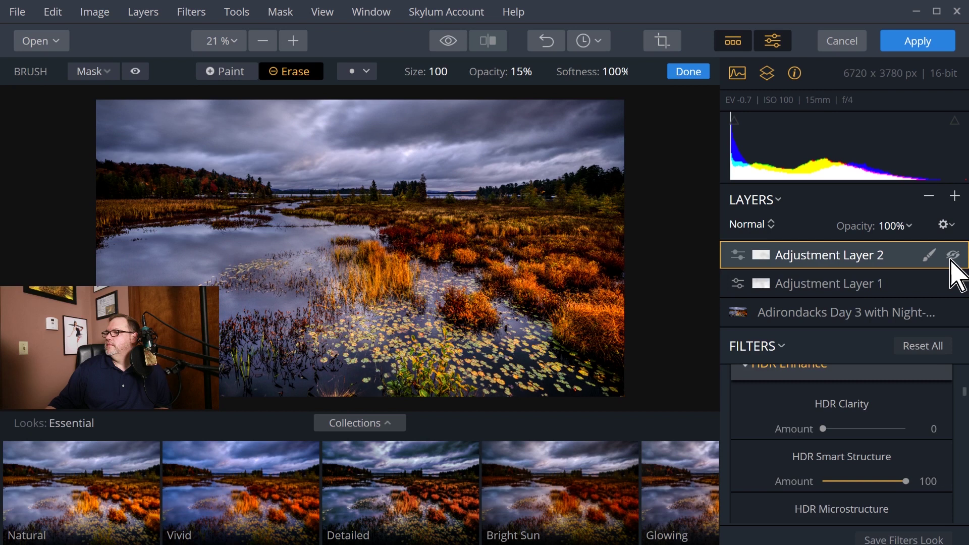
{"action": "left_click", "coordinate": [953, 256]}
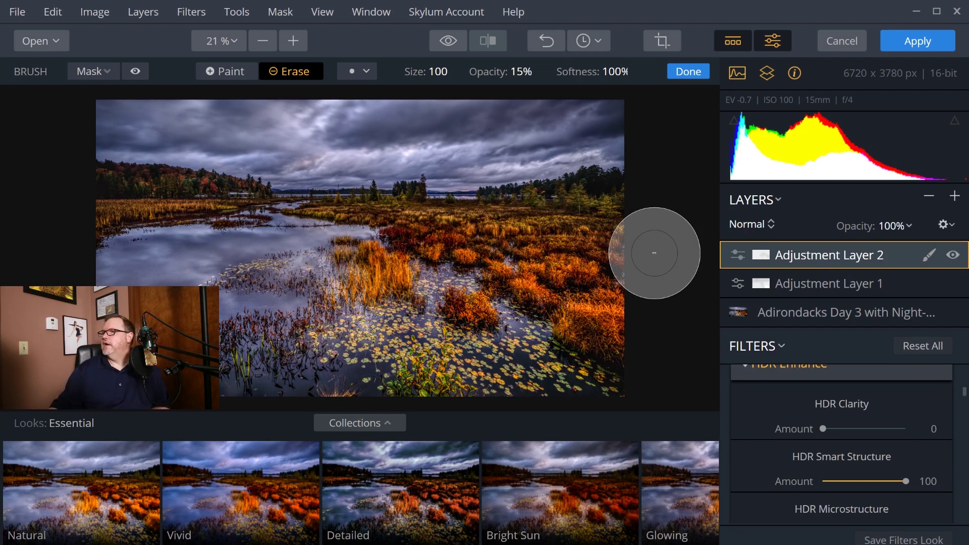
{"action": "left_click", "coordinate": [448, 41]}
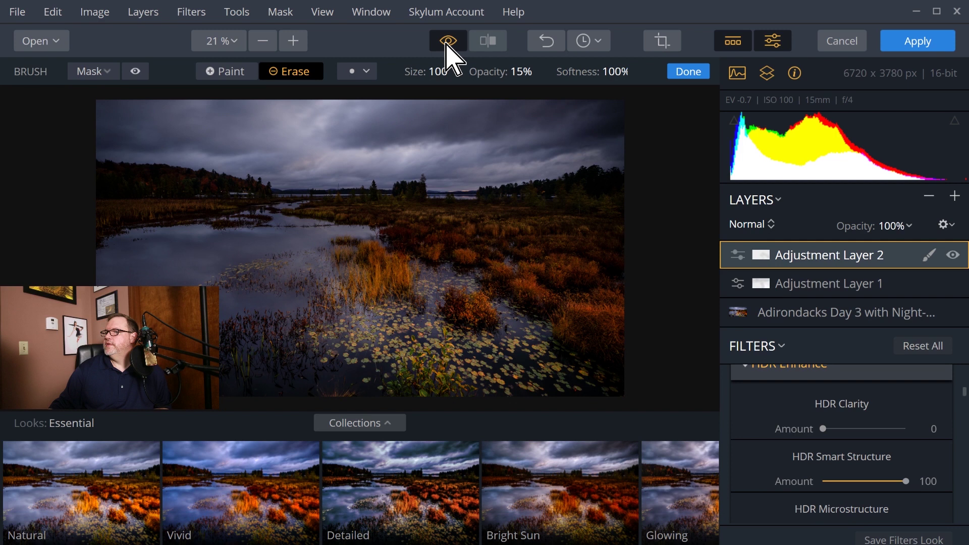
{"action": "left_click", "coordinate": [447, 42]}
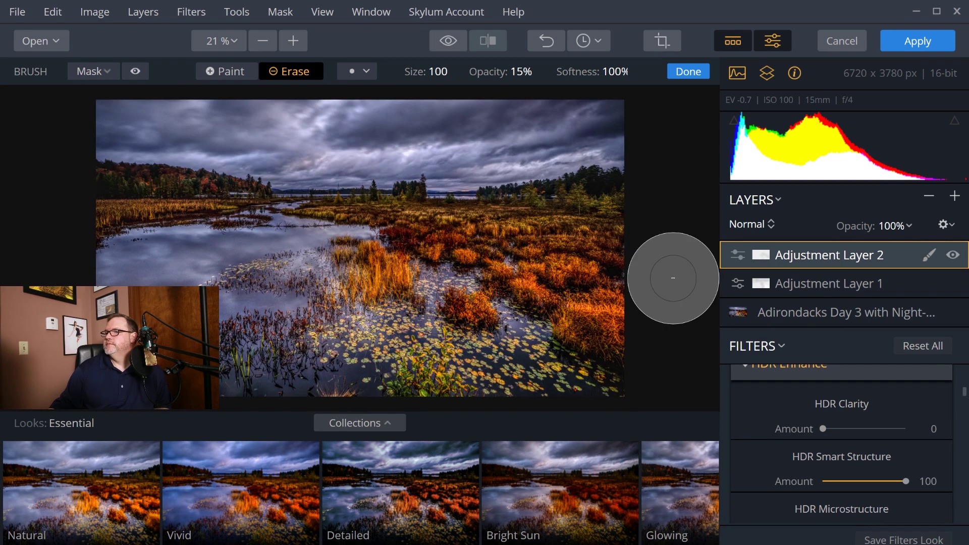
{"action": "left_click", "coordinate": [689, 71]}
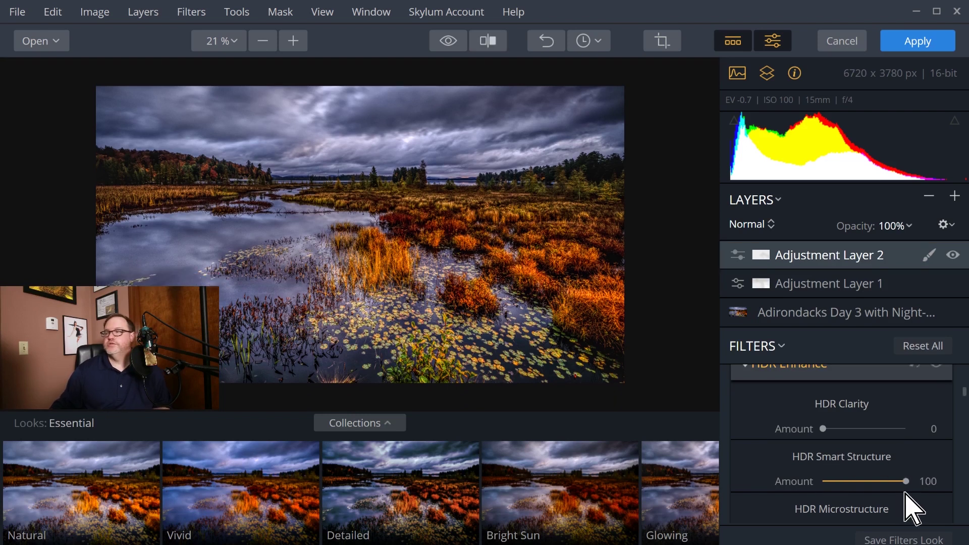
- Reduce the HDR Smart Structure amount on Adjustment Layer 2 to slightly below 64
{"action": "left_click_drag", "start_coordinate": [906, 481], "coordinate": [876, 482]}
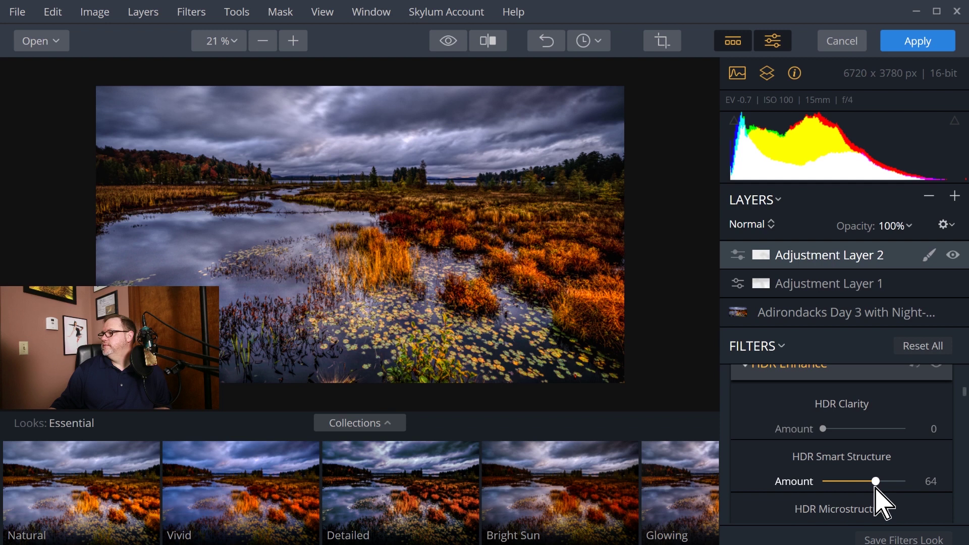
{"action": "left_click_drag", "start_coordinate": [876, 482], "coordinate": [872, 481]}
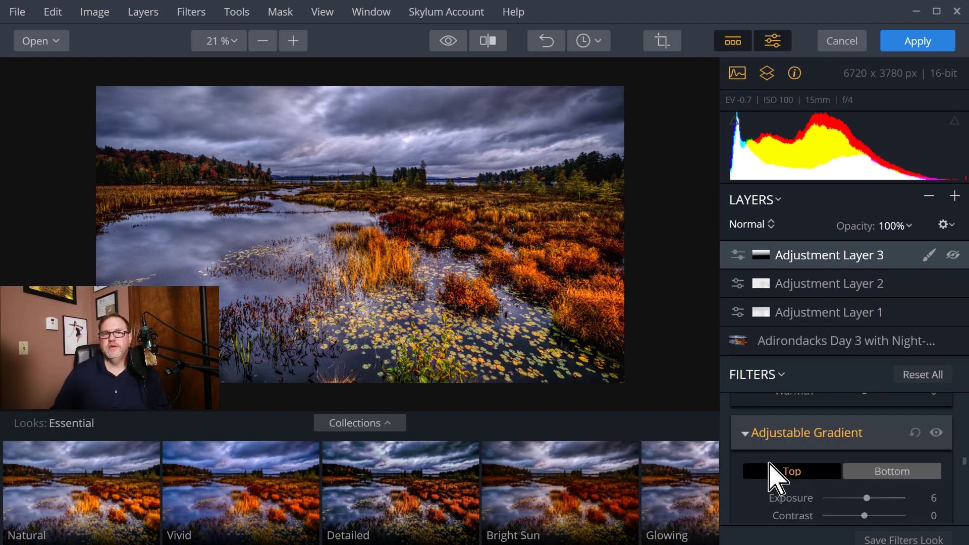
- Review the Adjustable Gradient settings for the top of the image on Adjustment Layer 3
{"action": "scroll", "coordinate": [767, 484], "scroll_direction": "down", "scroll_amount": 2}
{"action": "scroll", "coordinate": [767, 485], "scroll_direction": "down", "scroll_amount": 1}
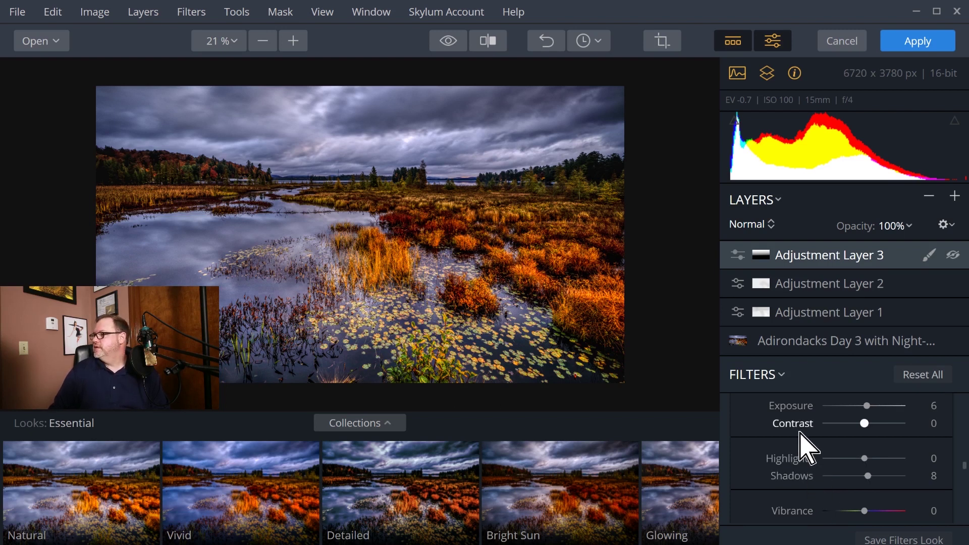
{"action": "scroll", "coordinate": [808, 447], "scroll_direction": "up", "scroll_amount": 3}
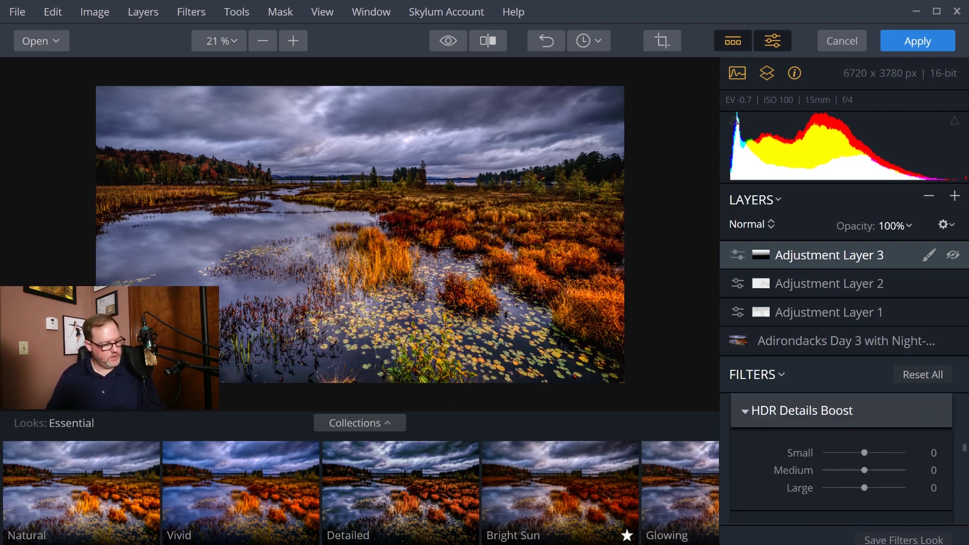